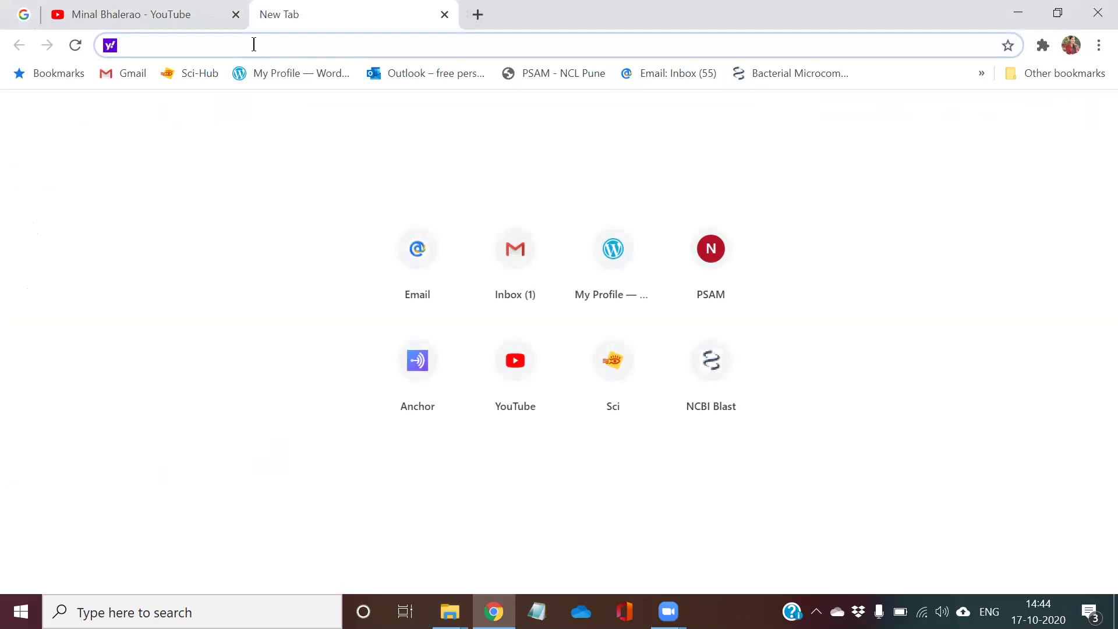
Step: Search the web for 'UNI PROT' and open the UniProt website
text(UNI PR)
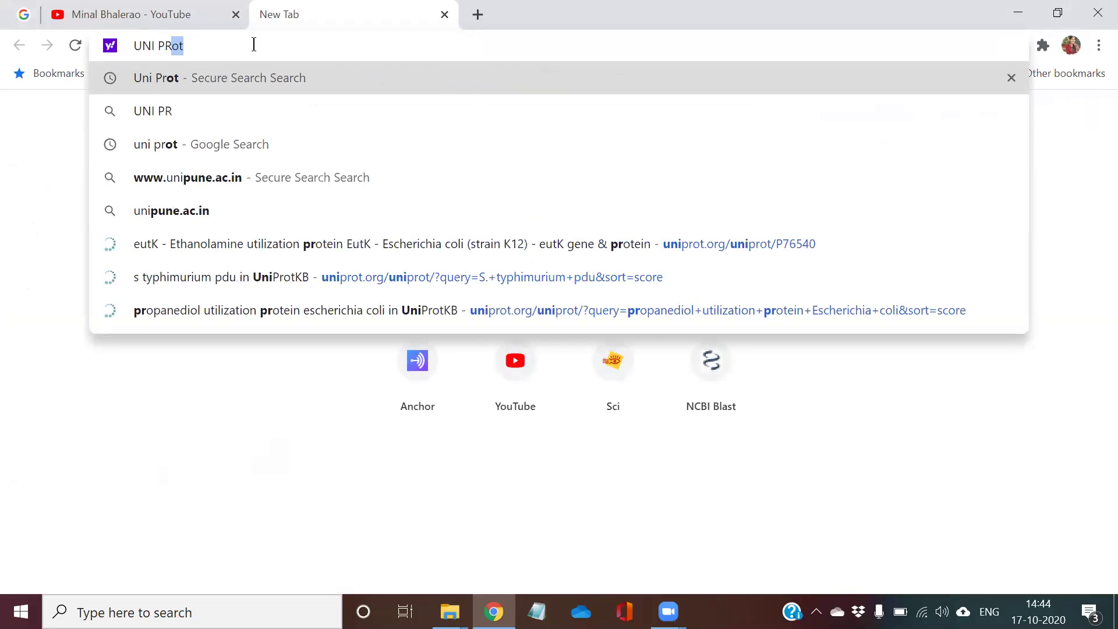
text(OT)
key(Return)
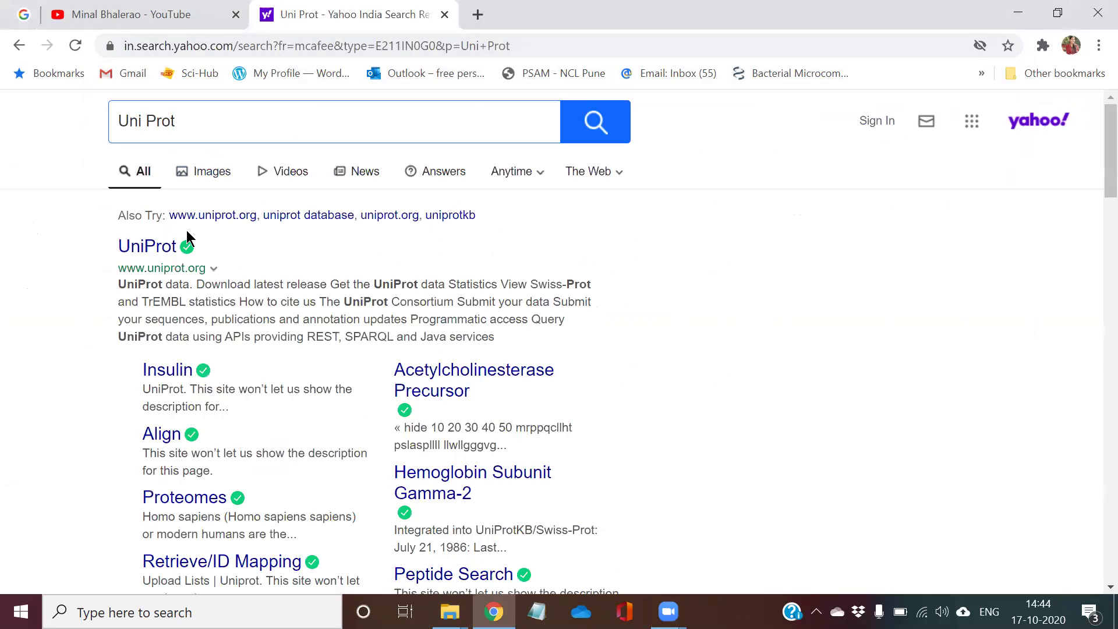
click(163, 251)
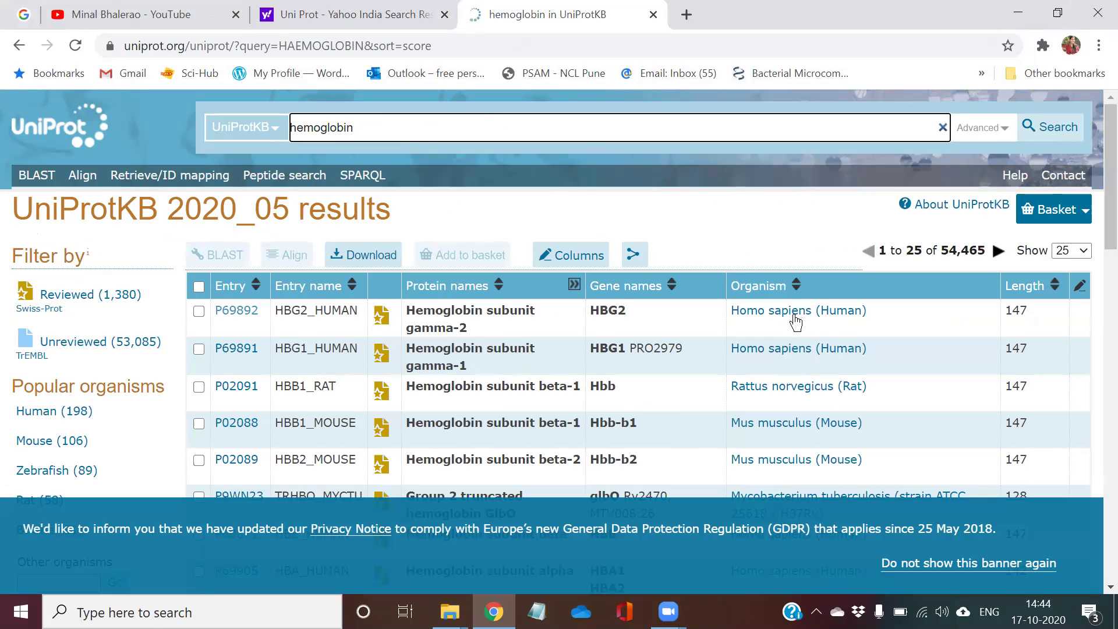
Step: Open UniProt entry P69892 and scroll to the Structure table listing PDB entry 1FDH
click(235, 311)
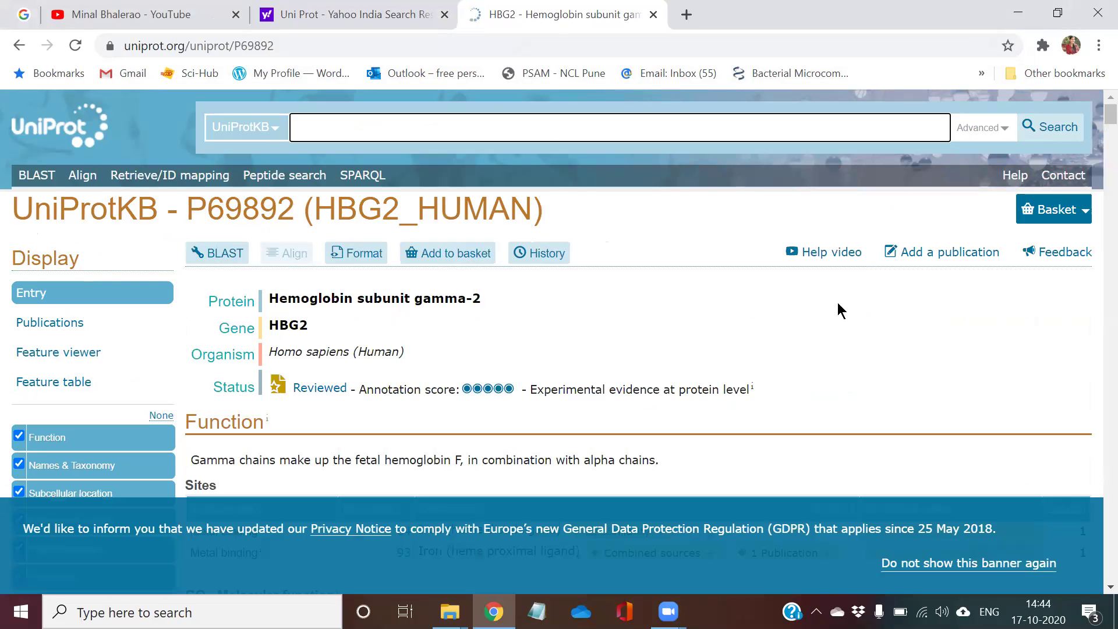
scroll(1098, 341, down, 6)
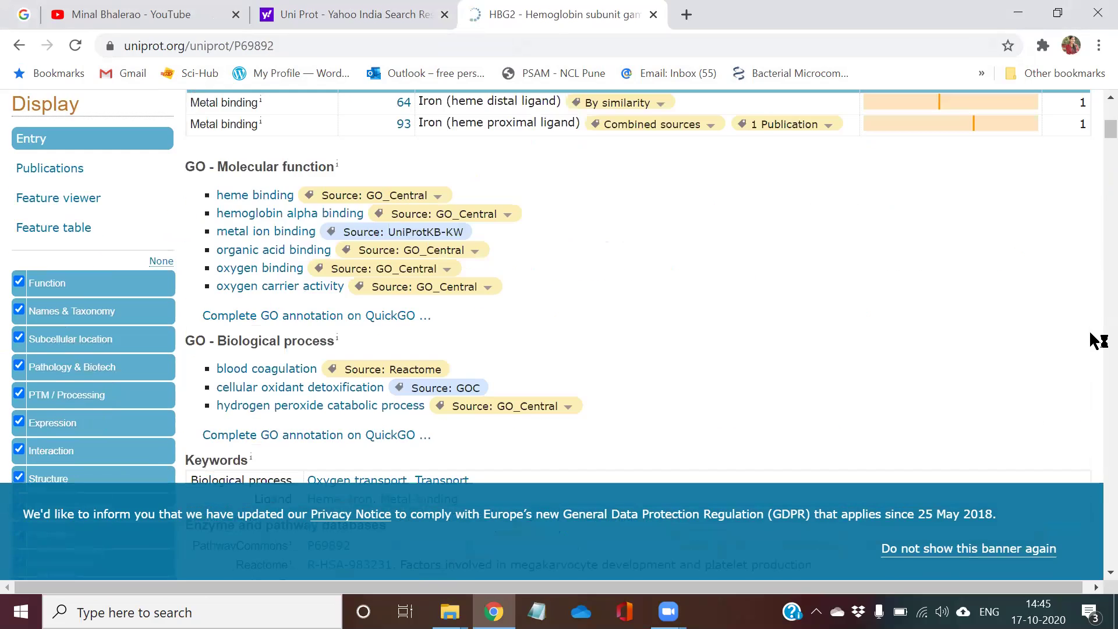
scroll(1097, 341, down, 15)
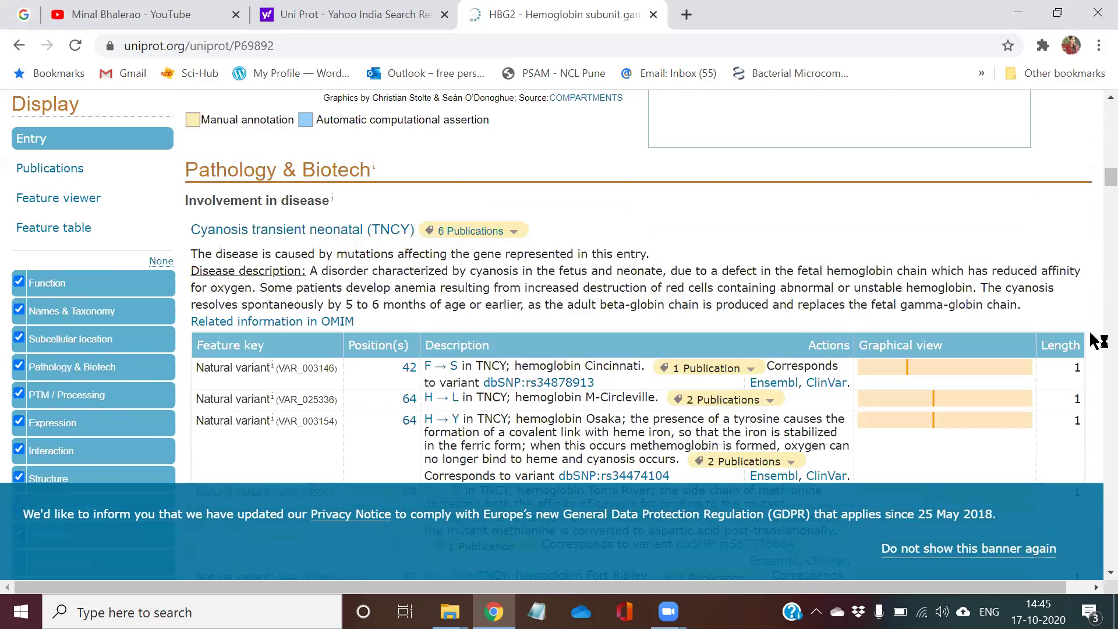
scroll(1098, 340, down, 10)
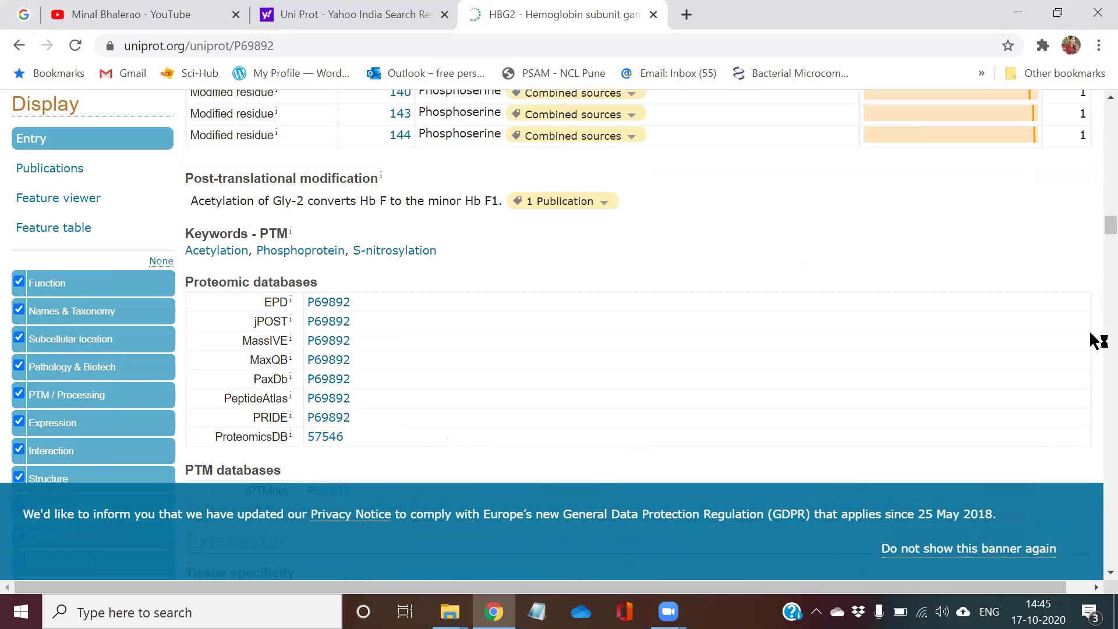
scroll(1098, 341, down, 7)
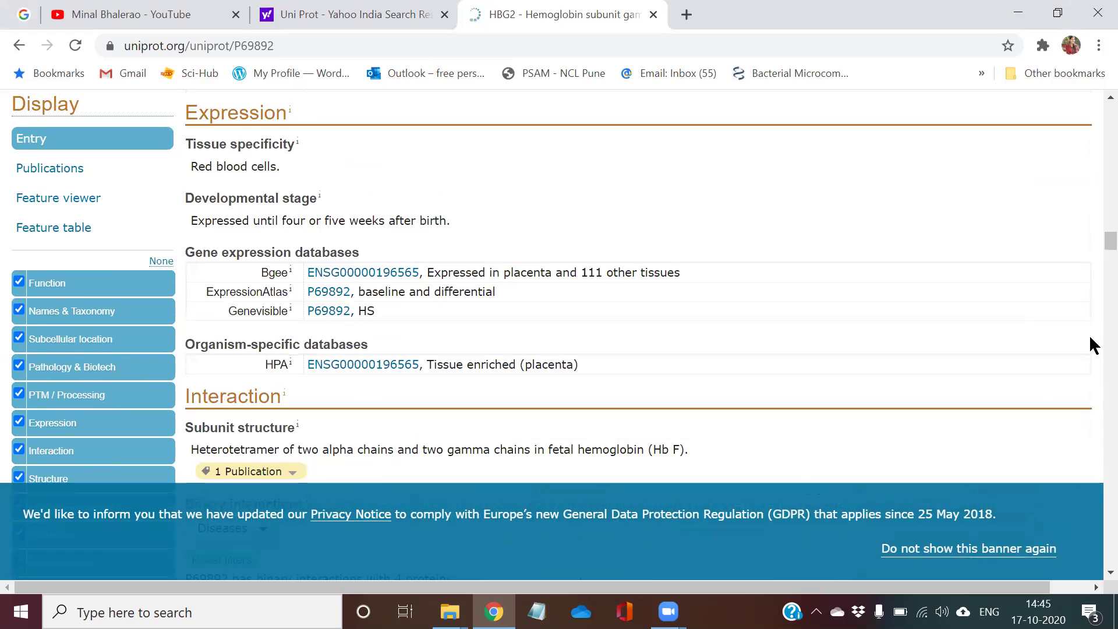
scroll(1094, 343, down, 6)
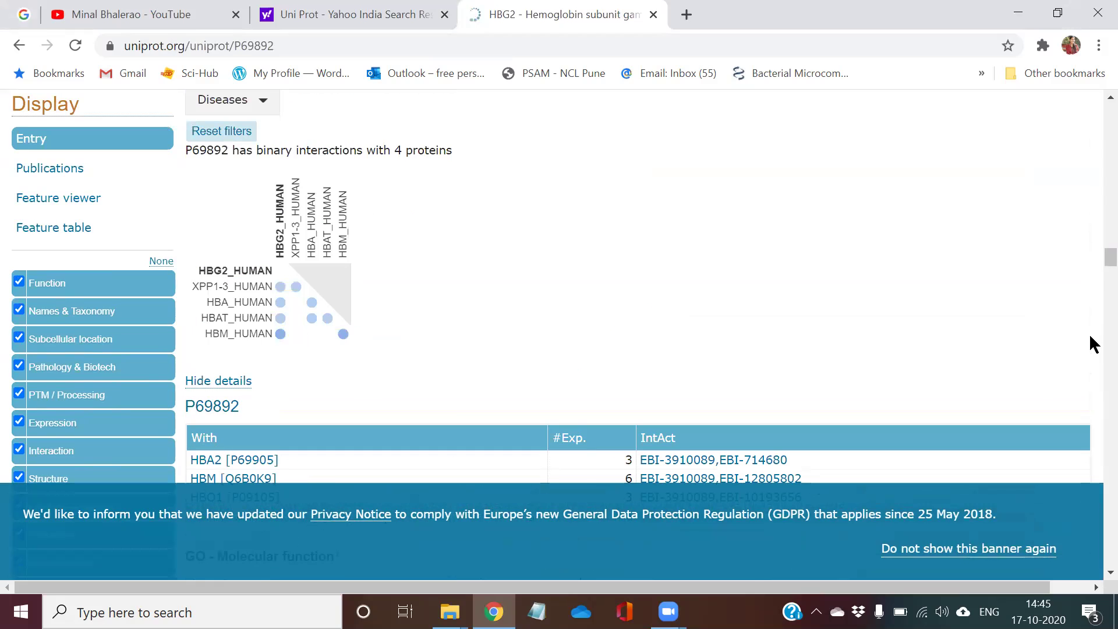
scroll(1094, 344, down, 7)
scroll(1094, 343, down, 7)
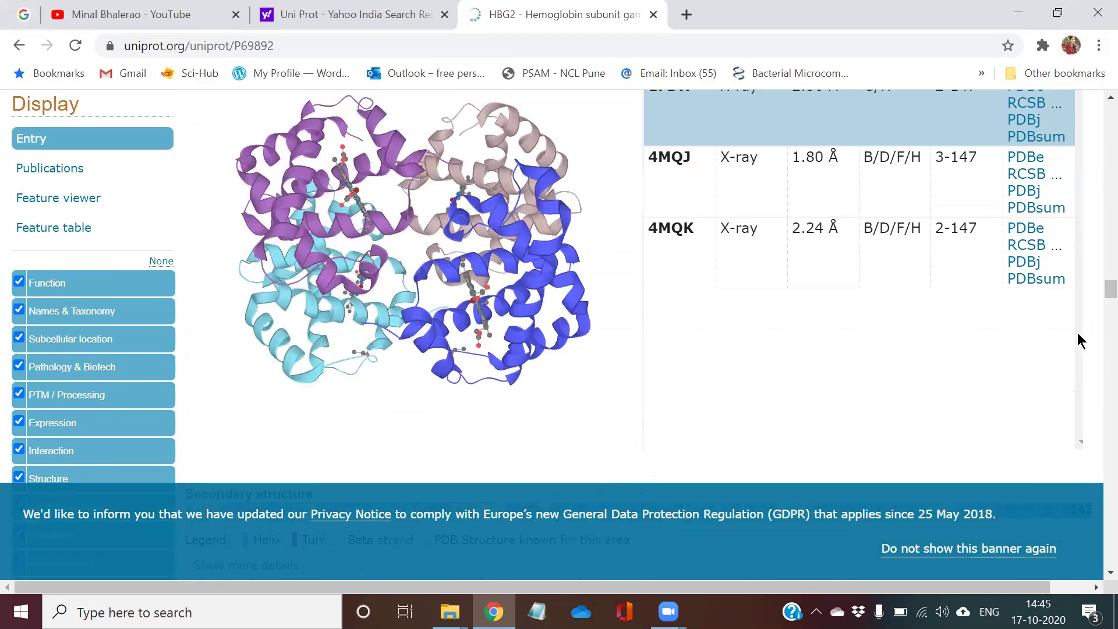
scroll(1094, 292, up, 1)
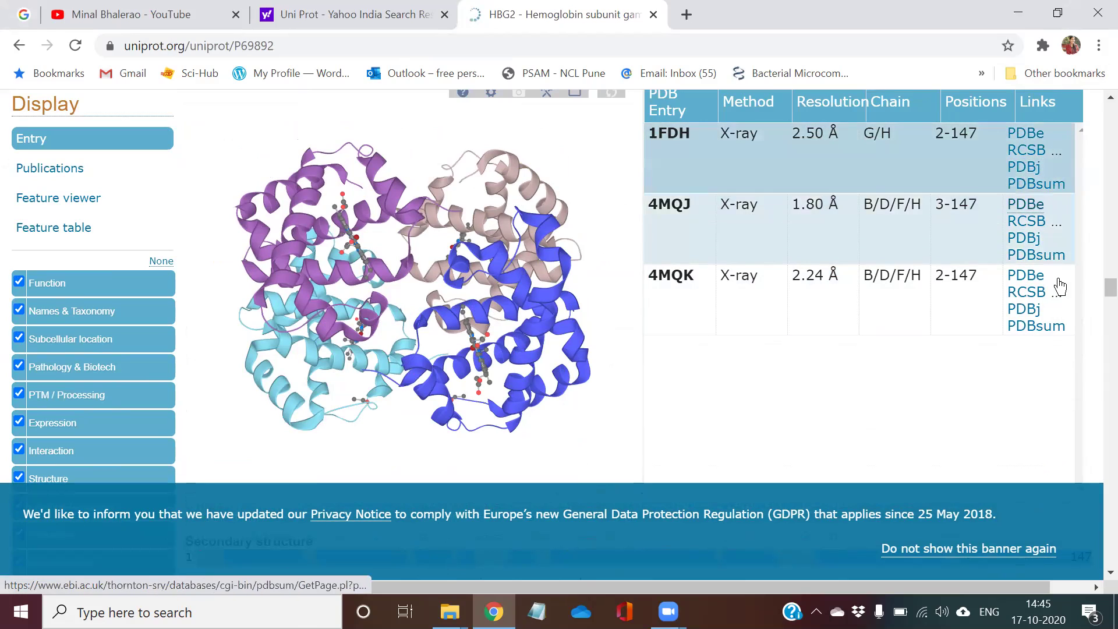
Step: Open 1FDH on PDBe and download its PDB file from the Downloads quick links
click(1028, 135)
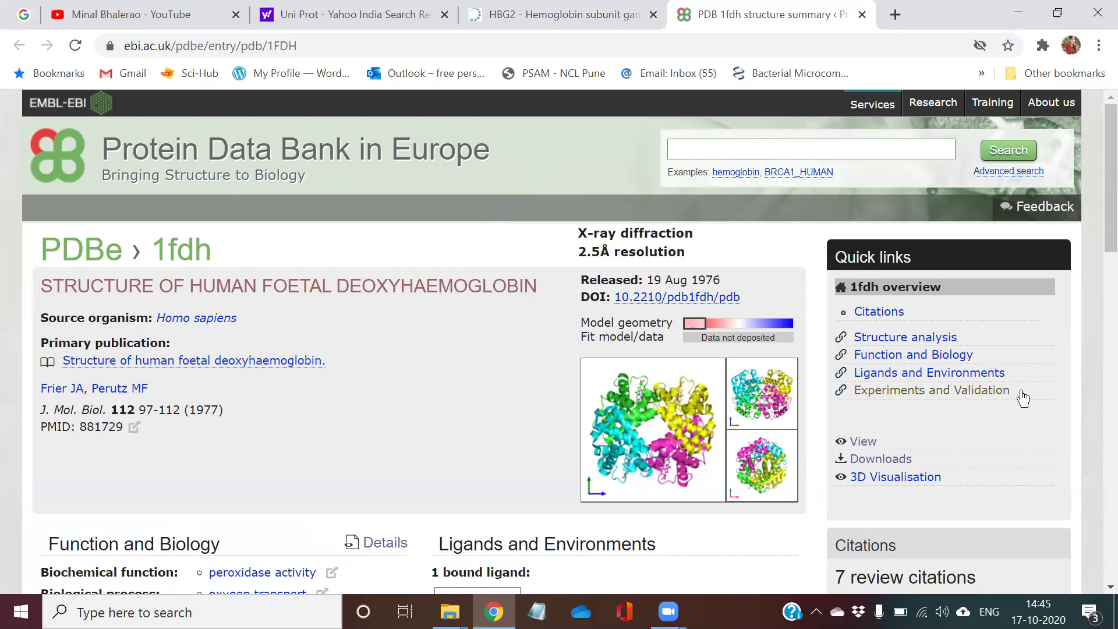
click(893, 461)
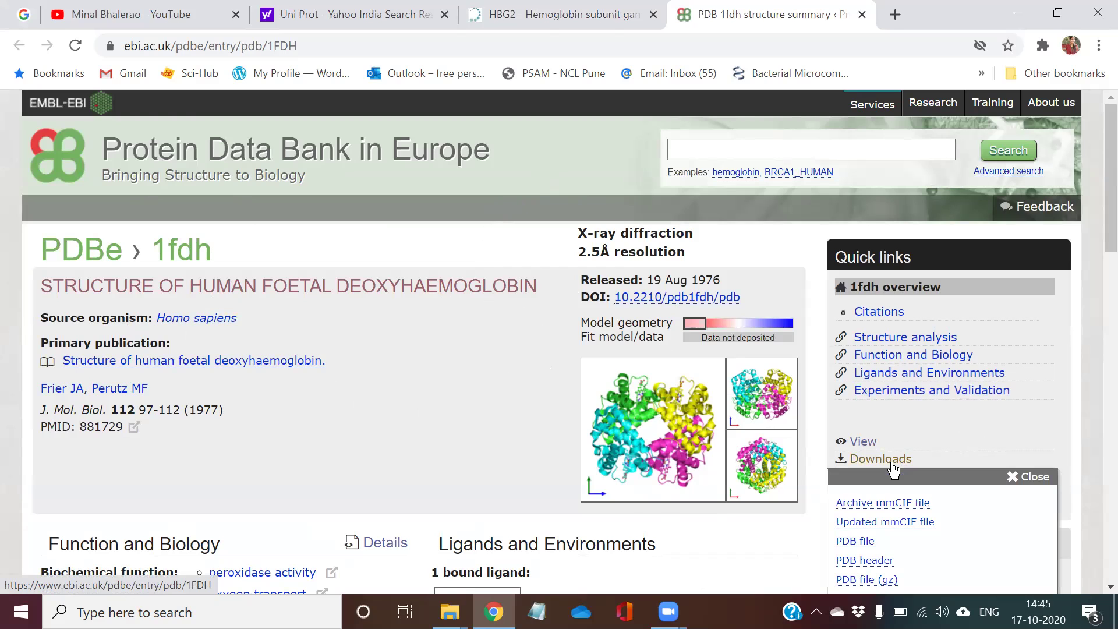
scroll(1089, 228, down, 2)
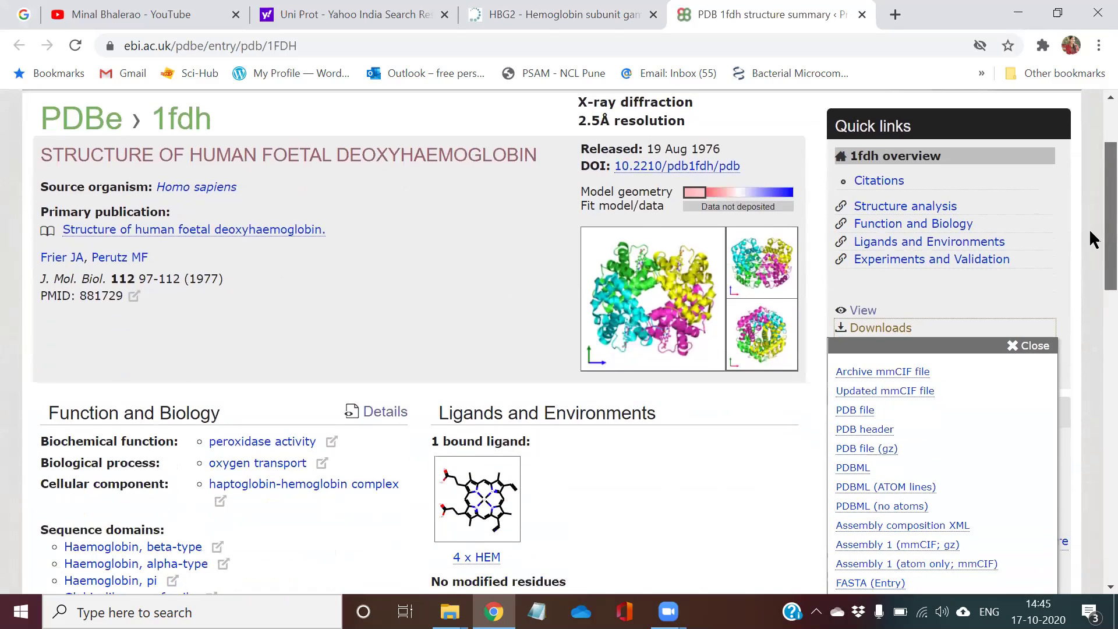
scroll(1090, 239, down, 3)
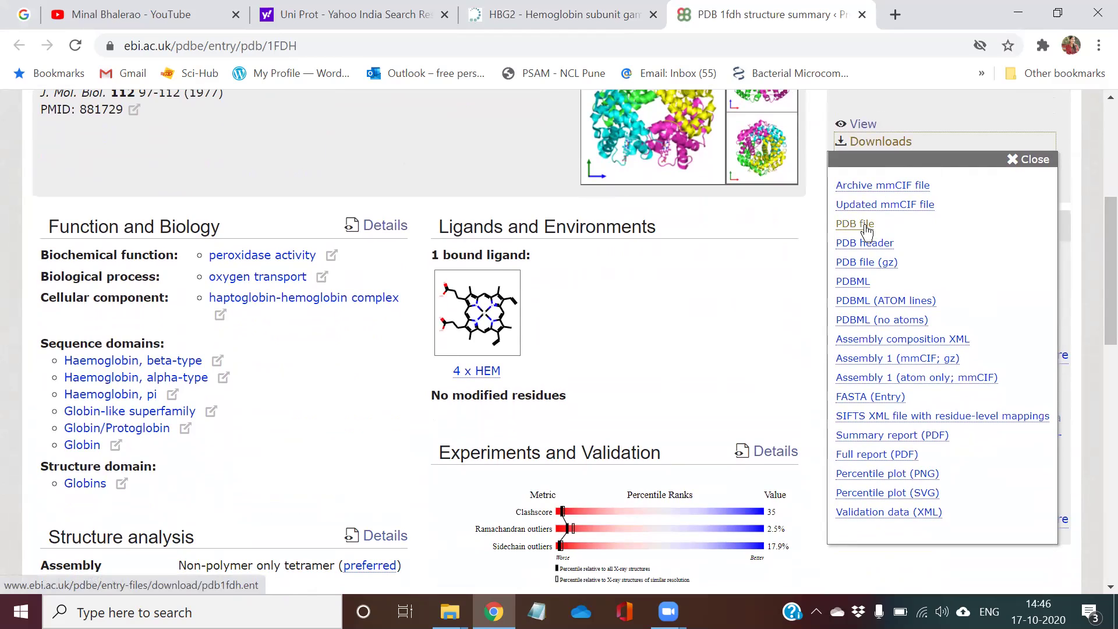
click(867, 232)
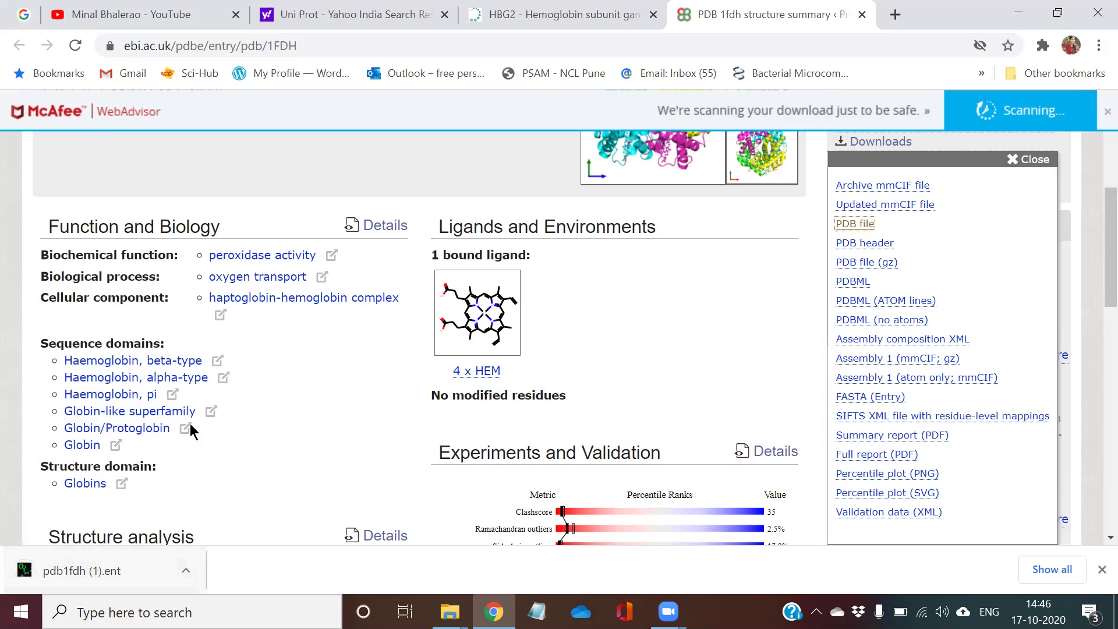
Step: Load the downloaded 1FDH file into PyMOL, enlarge the viewer, and rotate the green line model
click(124, 570)
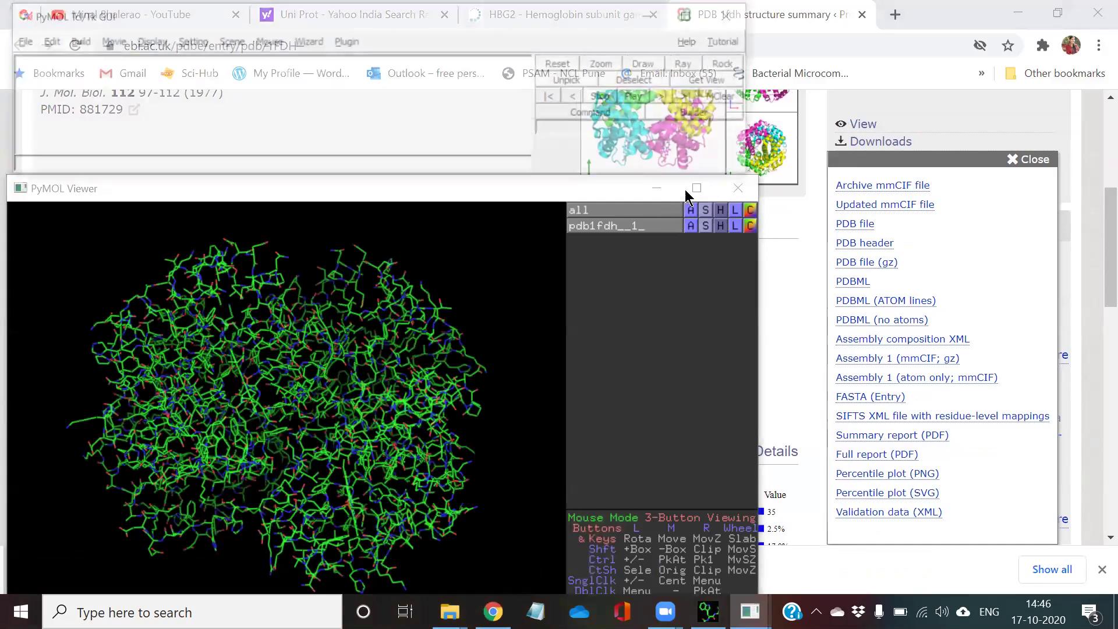
click(693, 190)
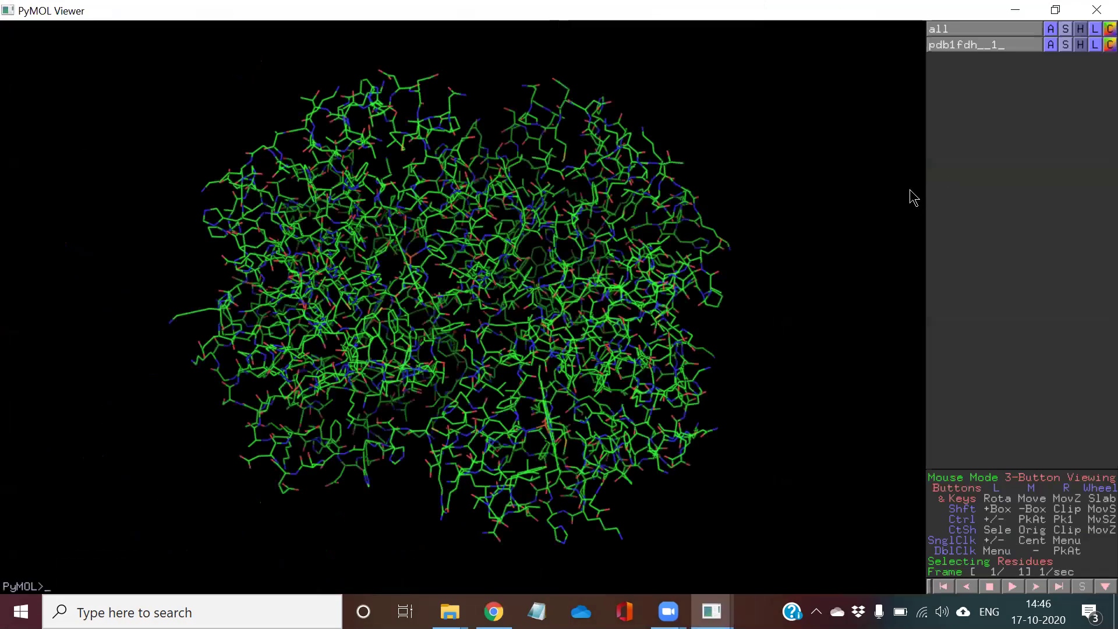
drag(536, 272, 510, 263)
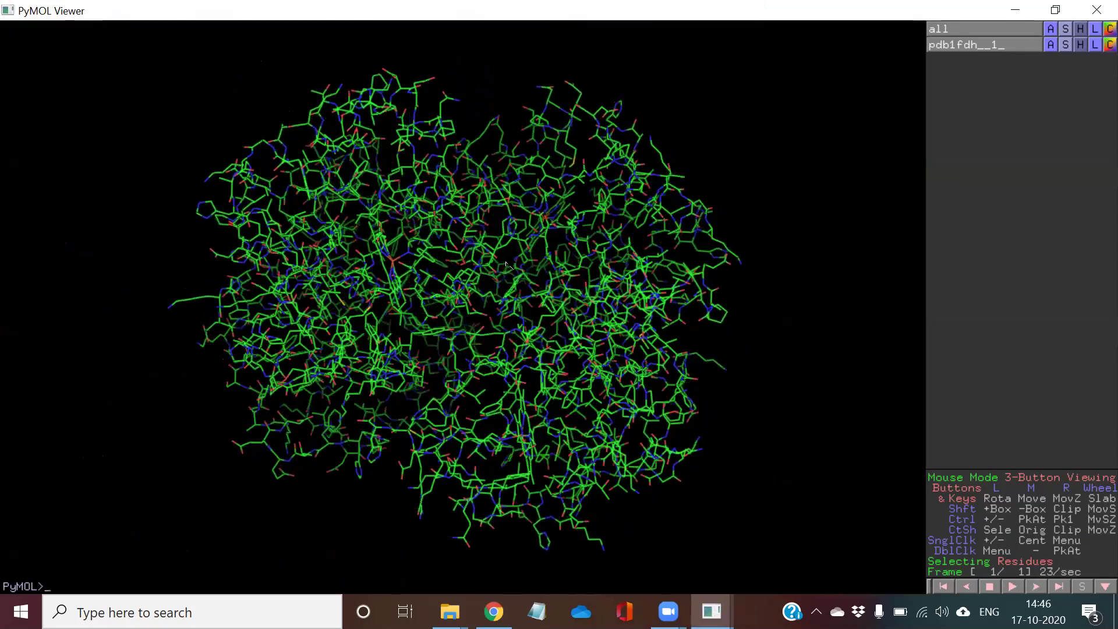
drag(534, 226, 496, 320)
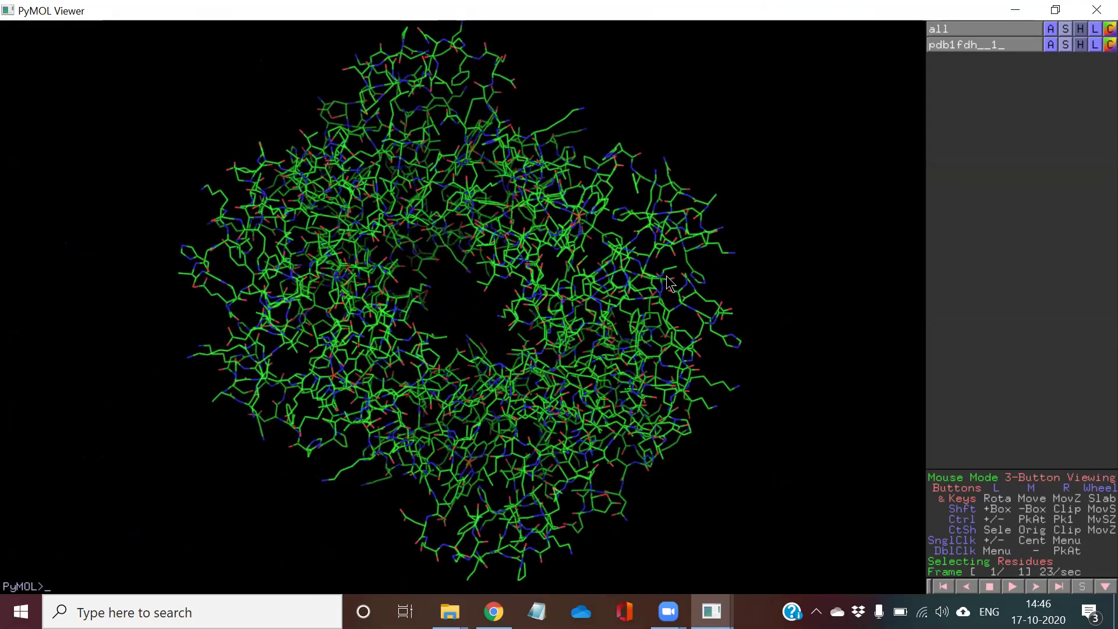
mouse_move(668, 276)
mouse_down()
mouse_move(671, 265)
mouse_move(667, 280)
mouse_up()
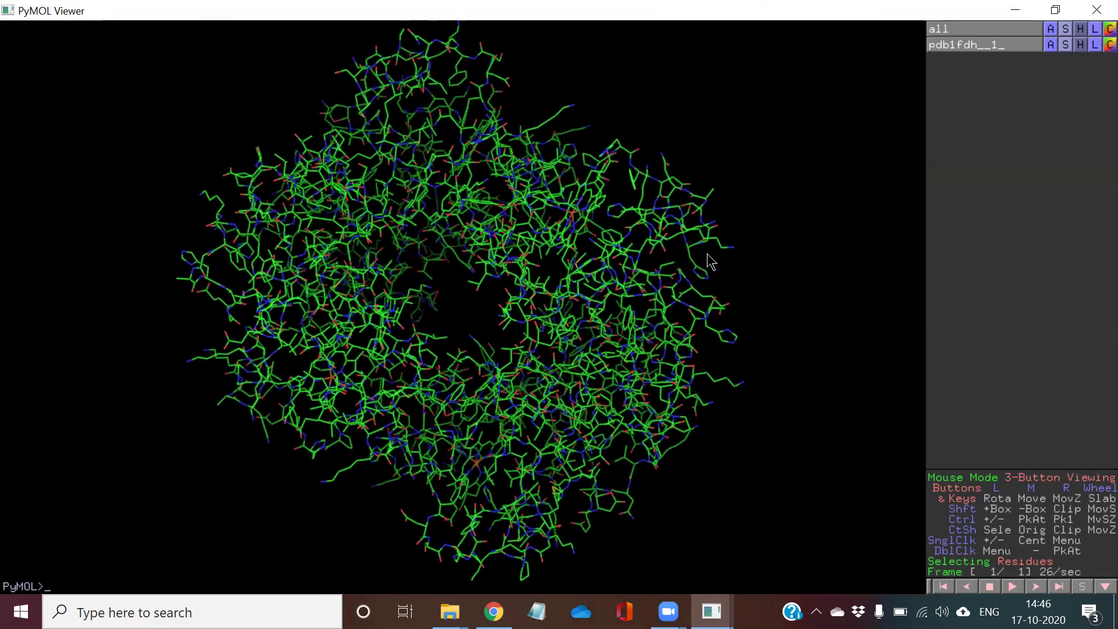
drag(641, 325, 641, 332)
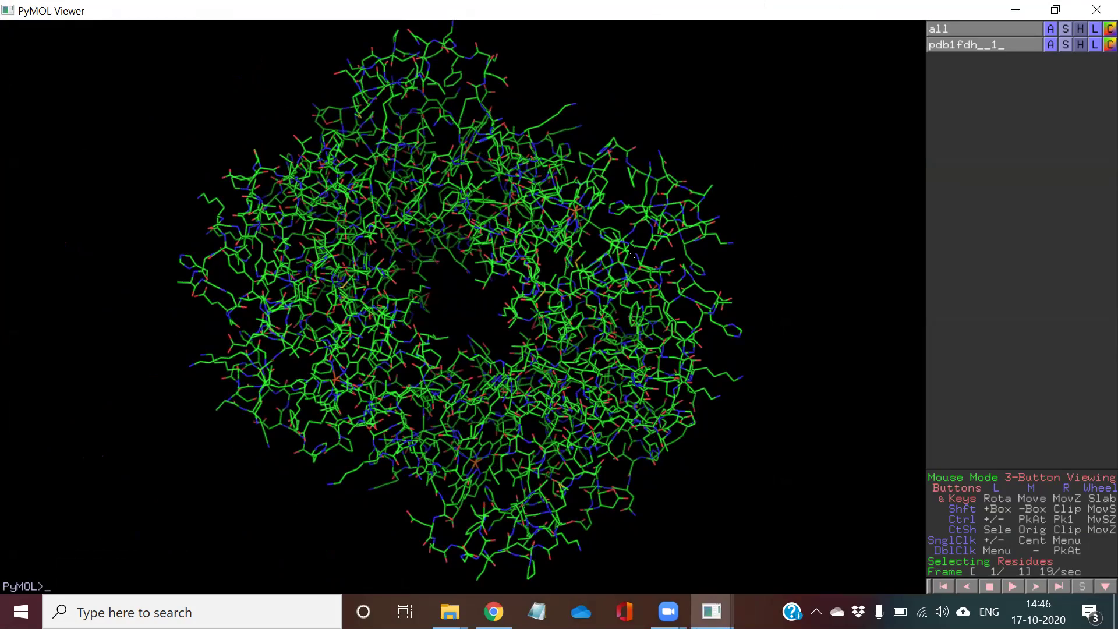
drag(610, 294, 604, 269)
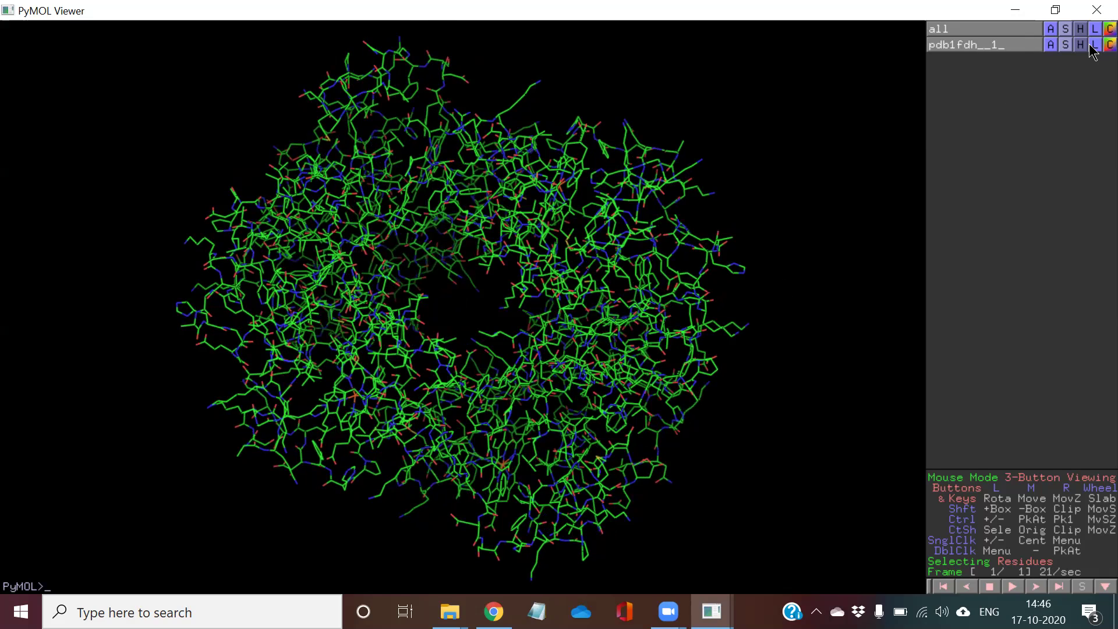
Step: Show pdb1fdh as ribbon and then cartoon, and attempt to add labels
click(1066, 44)
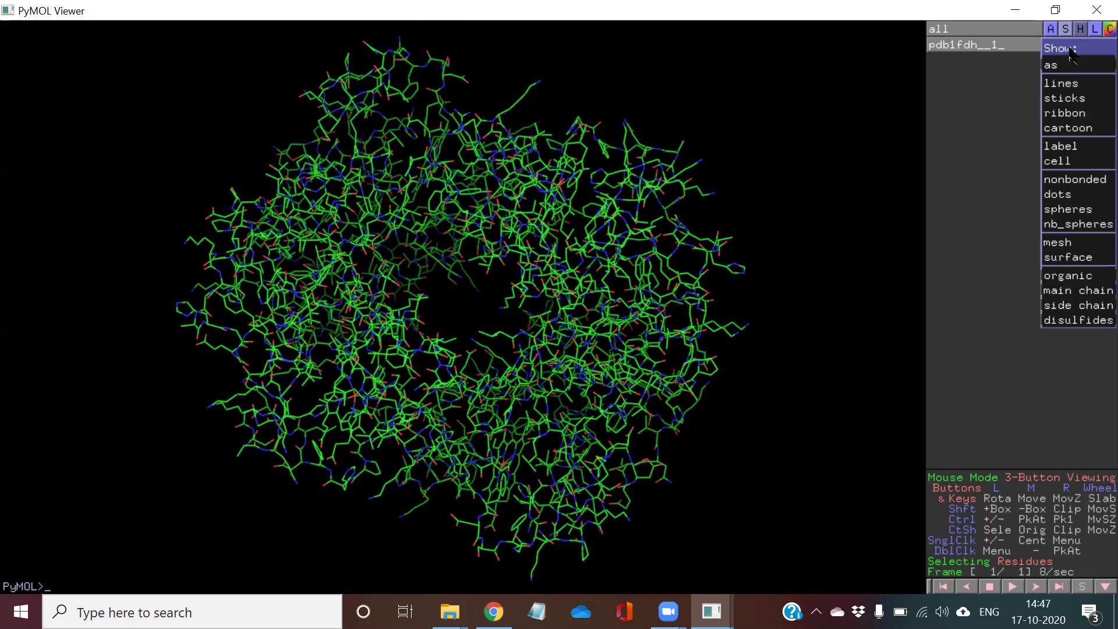
click(1066, 113)
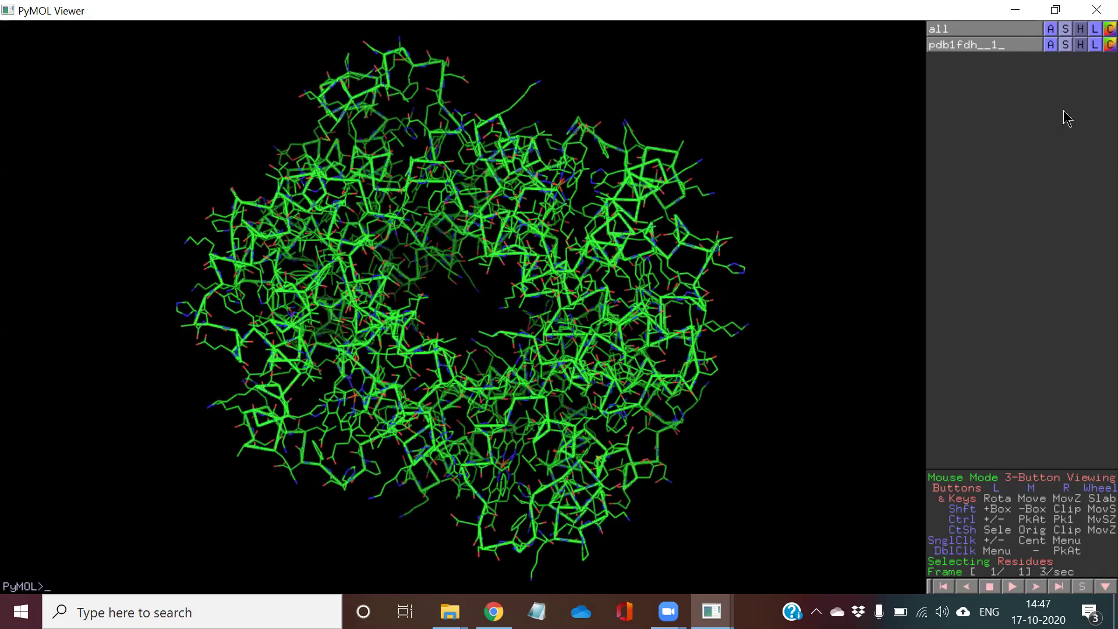
click(1066, 45)
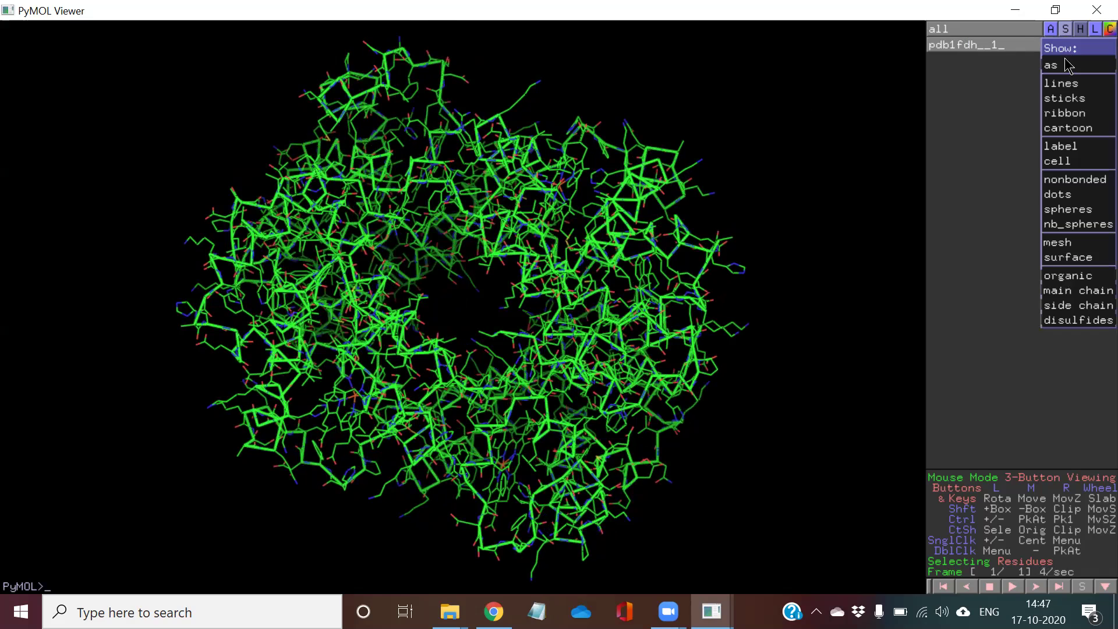
click(1076, 129)
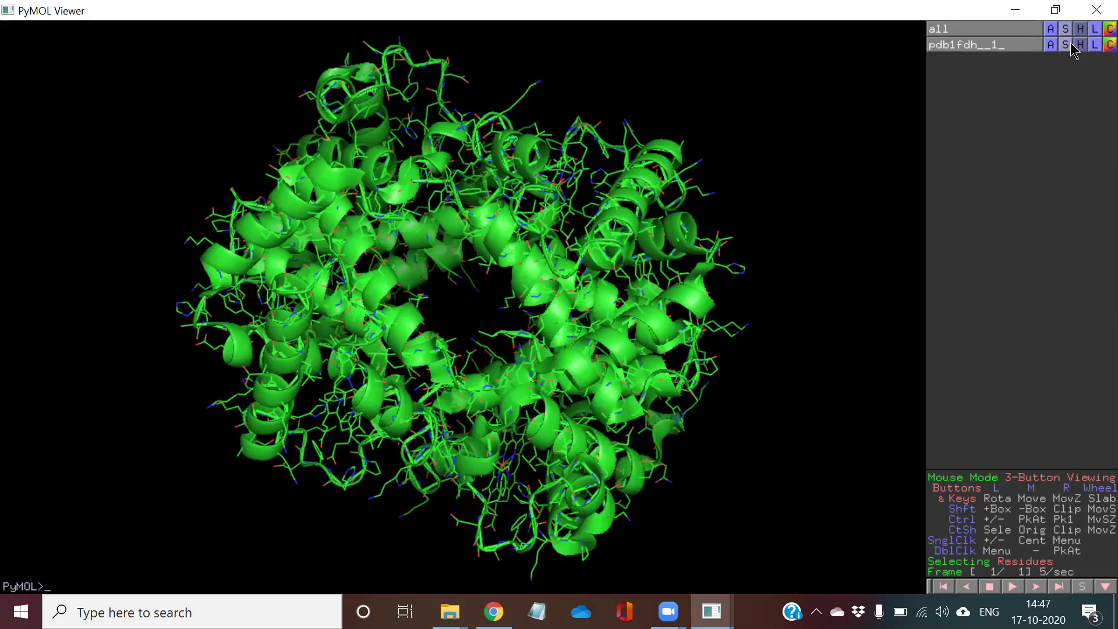
click(1070, 44)
click(1077, 146)
Step: Select three helix residues, including one on the central helix, and colour them red
click(521, 267)
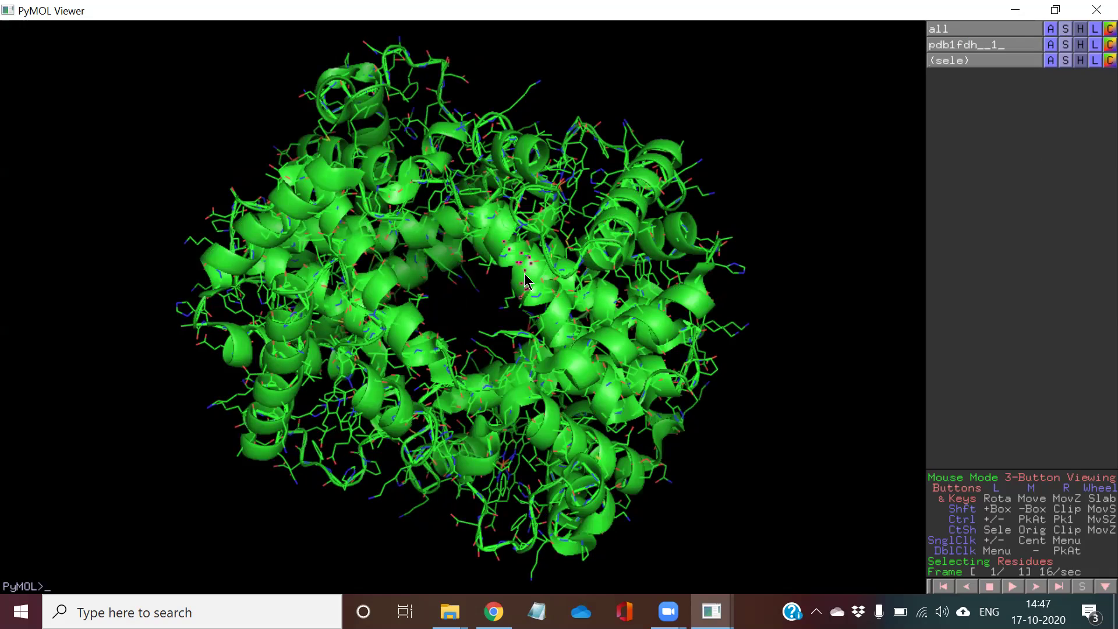
click(385, 285)
click(330, 227)
click(1110, 60)
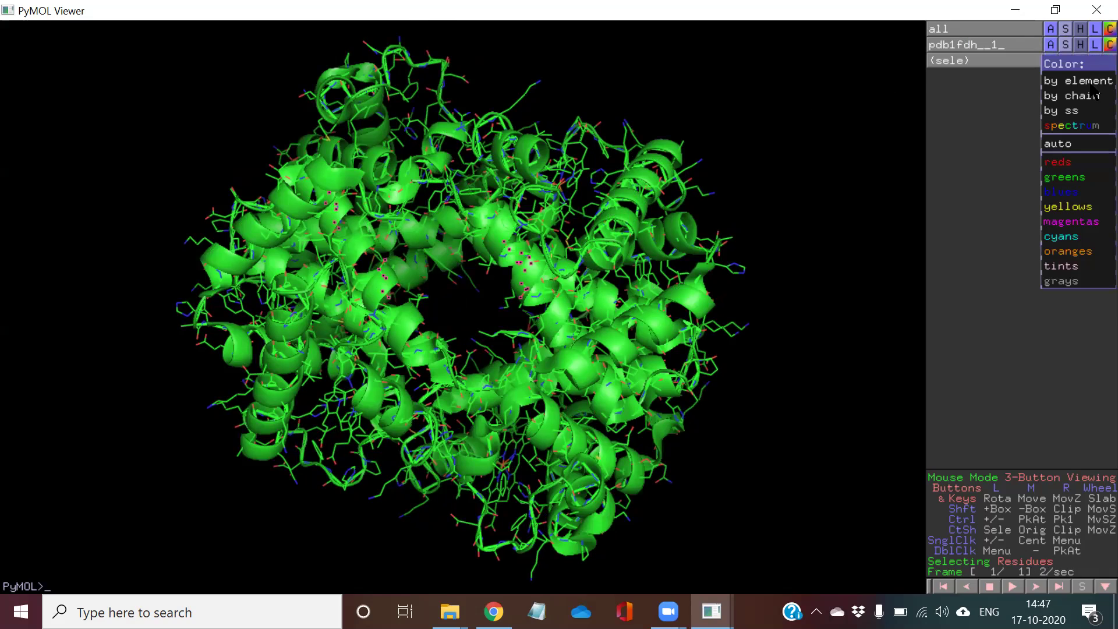
mouse_move(1076, 164)
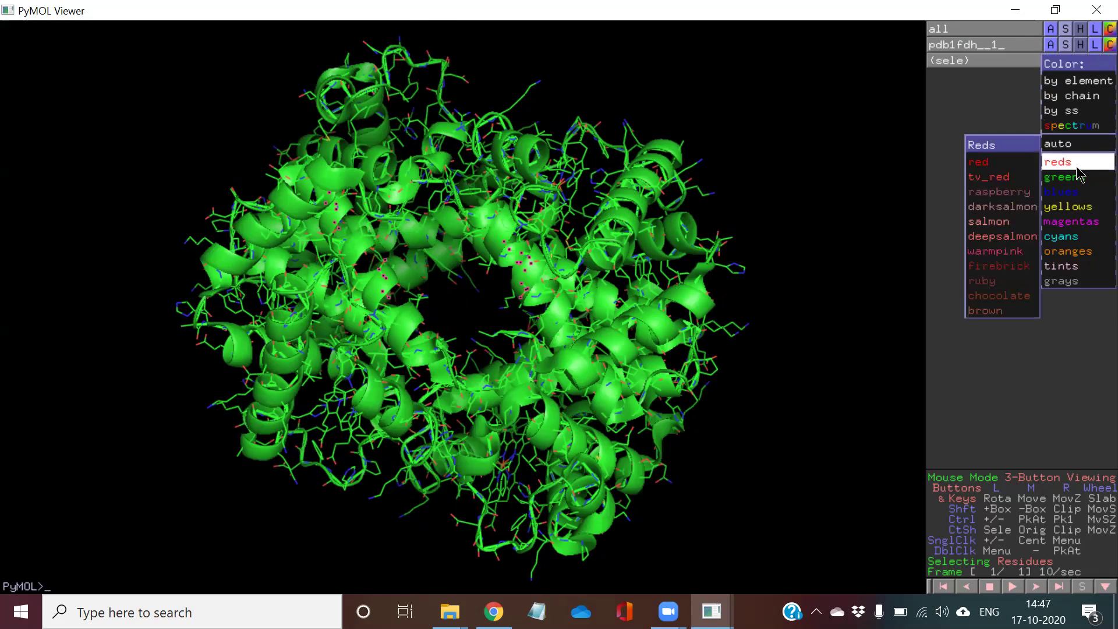
click(997, 174)
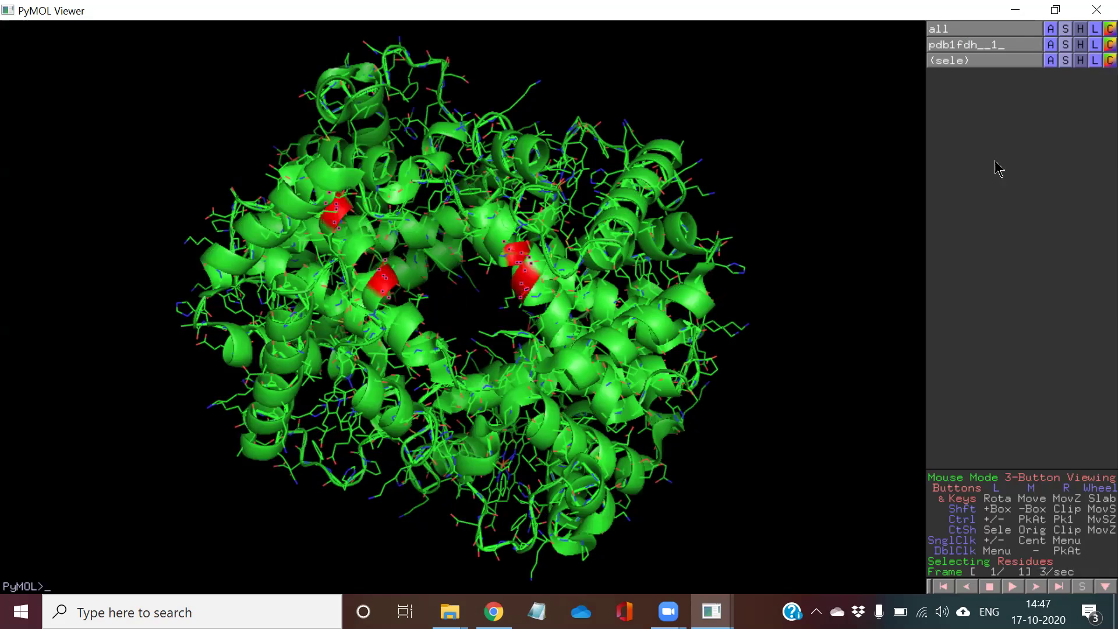
Step: Select two more helix residues, one on the right, and colour them red
click(585, 381)
click(701, 299)
click(1110, 60)
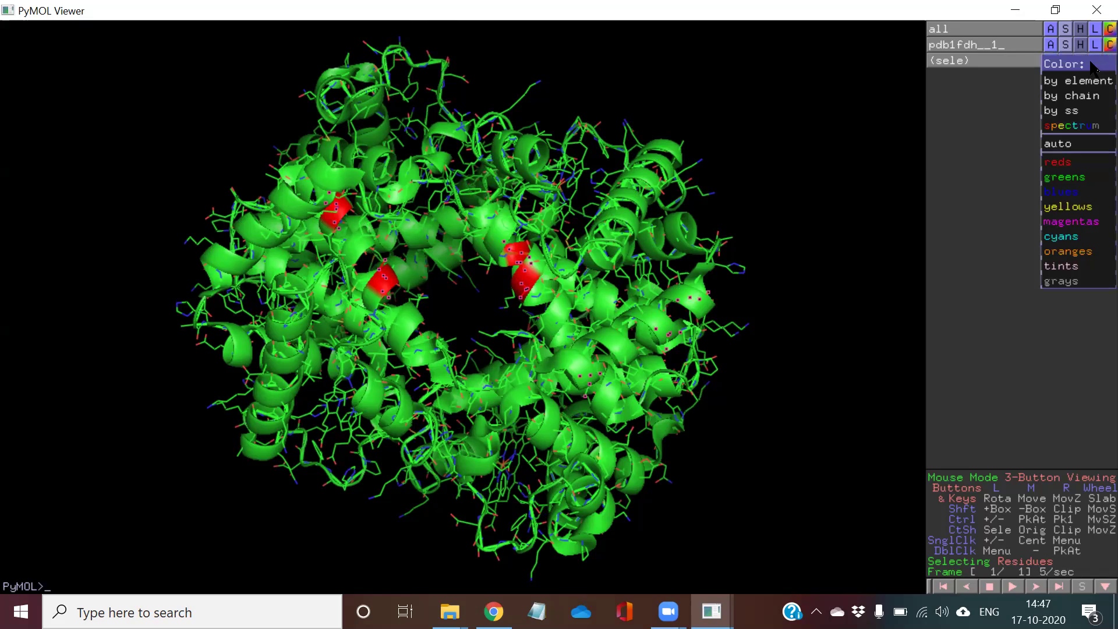
mouse_move(1055, 169)
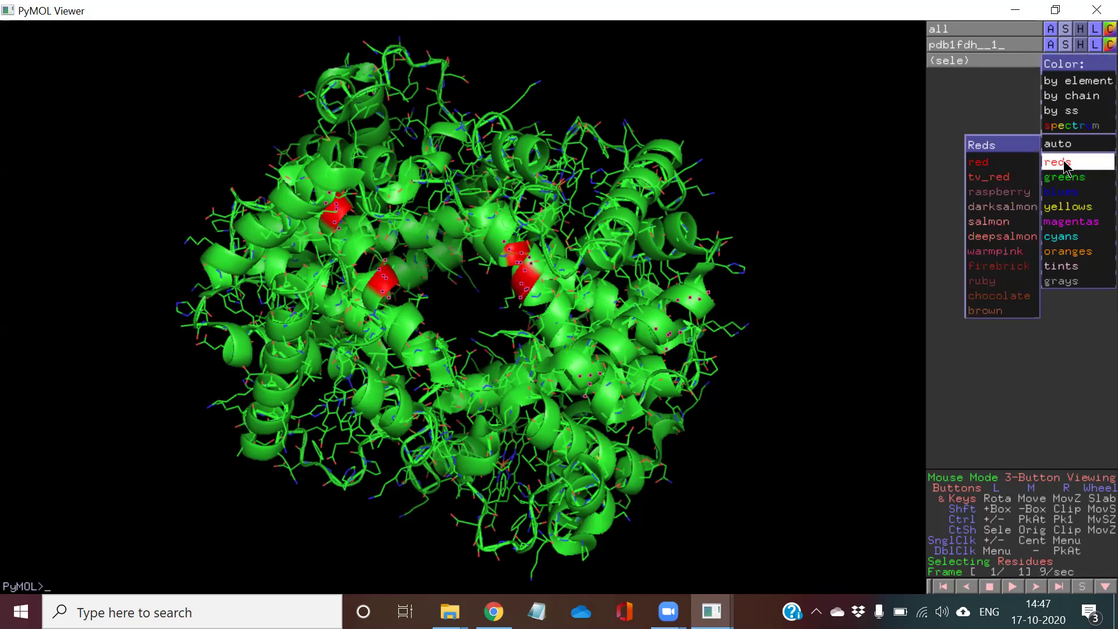
click(997, 163)
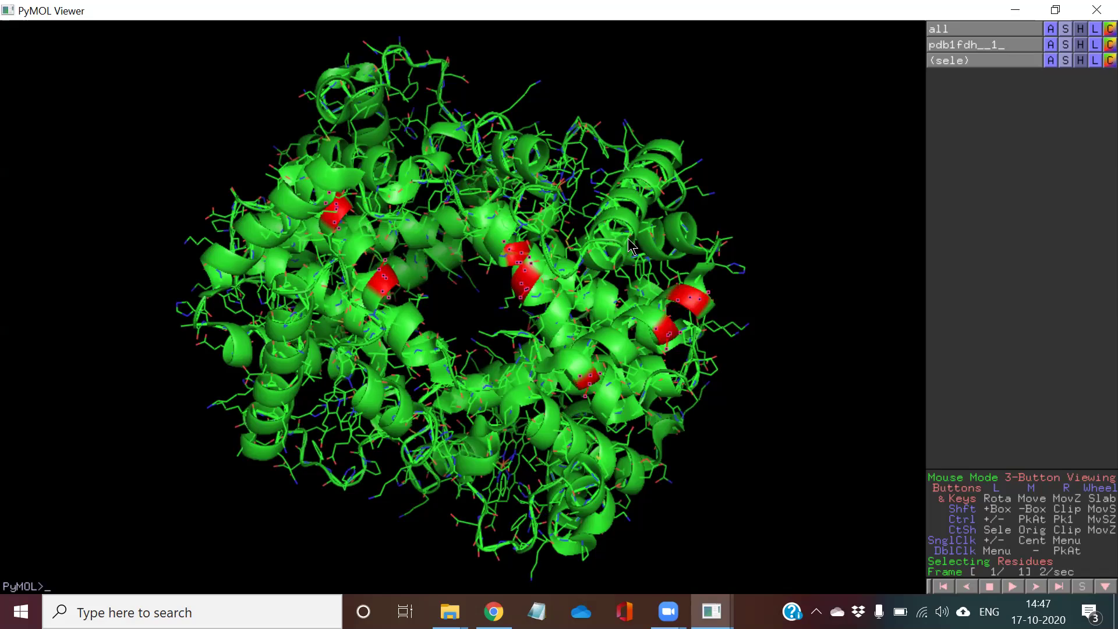
Step: Rotate the haemoglobin cartoon to view the red helix segments from several angles
drag(616, 217, 649, 244)
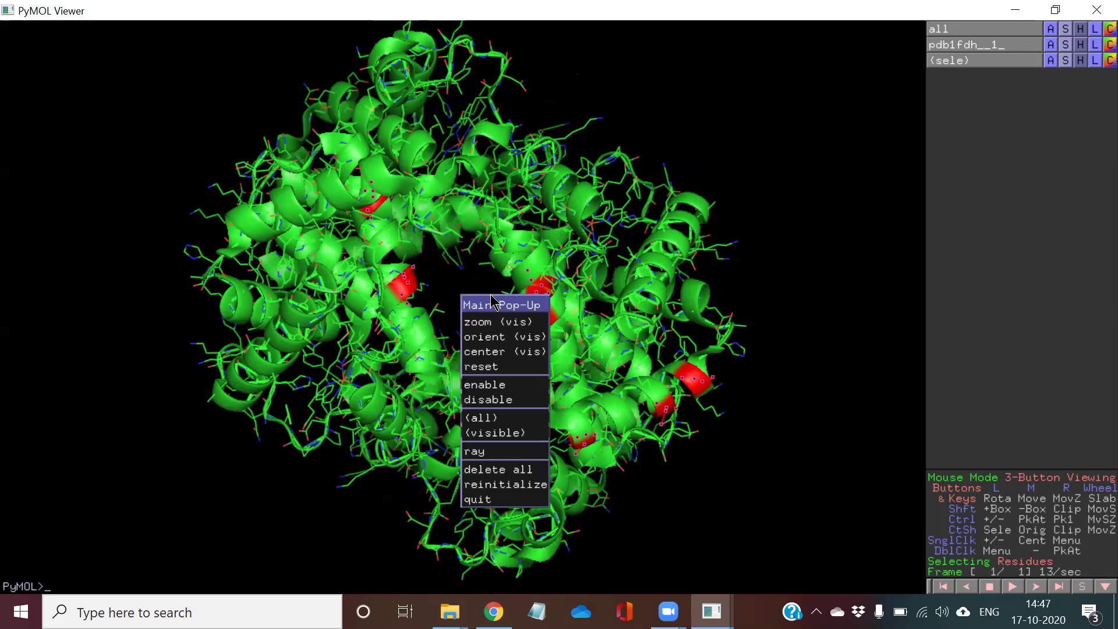
right_click(491, 300)
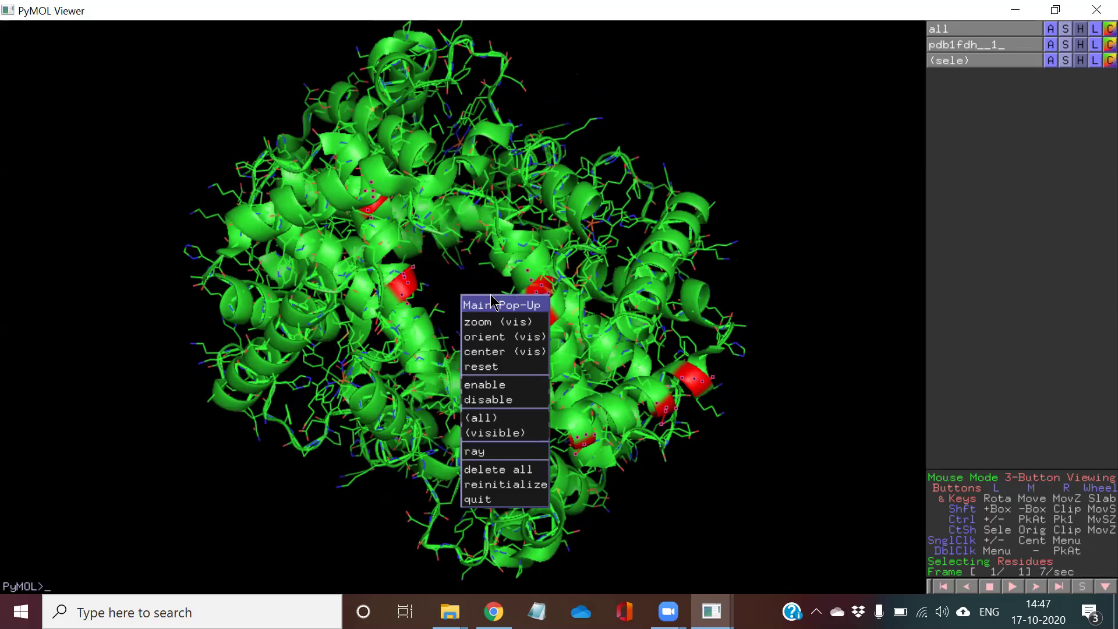
click(440, 292)
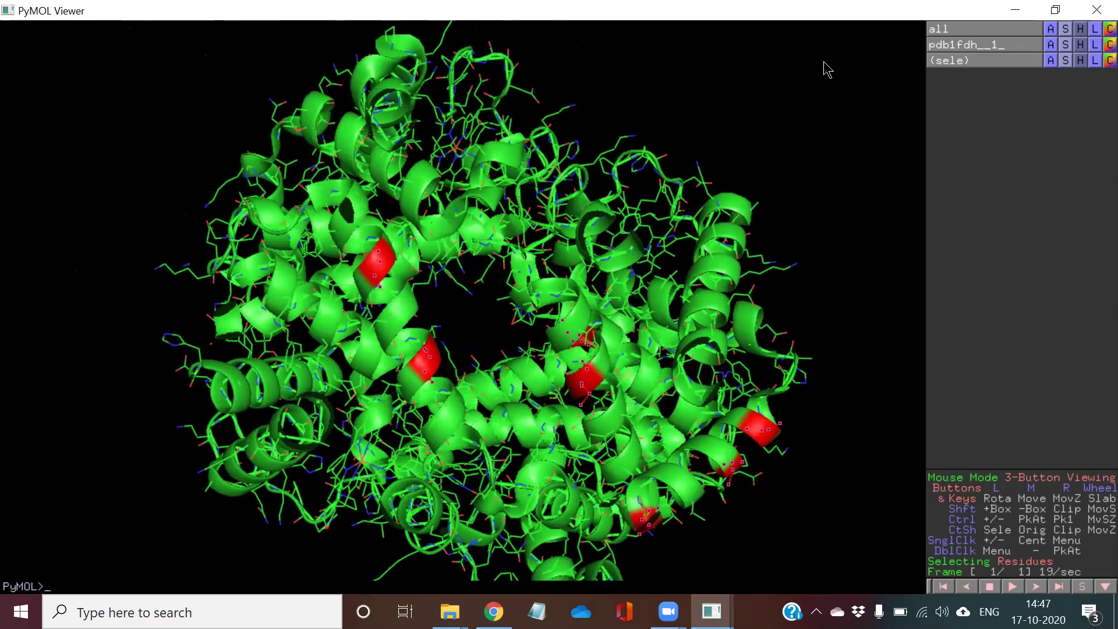
drag(614, 183, 595, 247)
drag(510, 511, 333, 297)
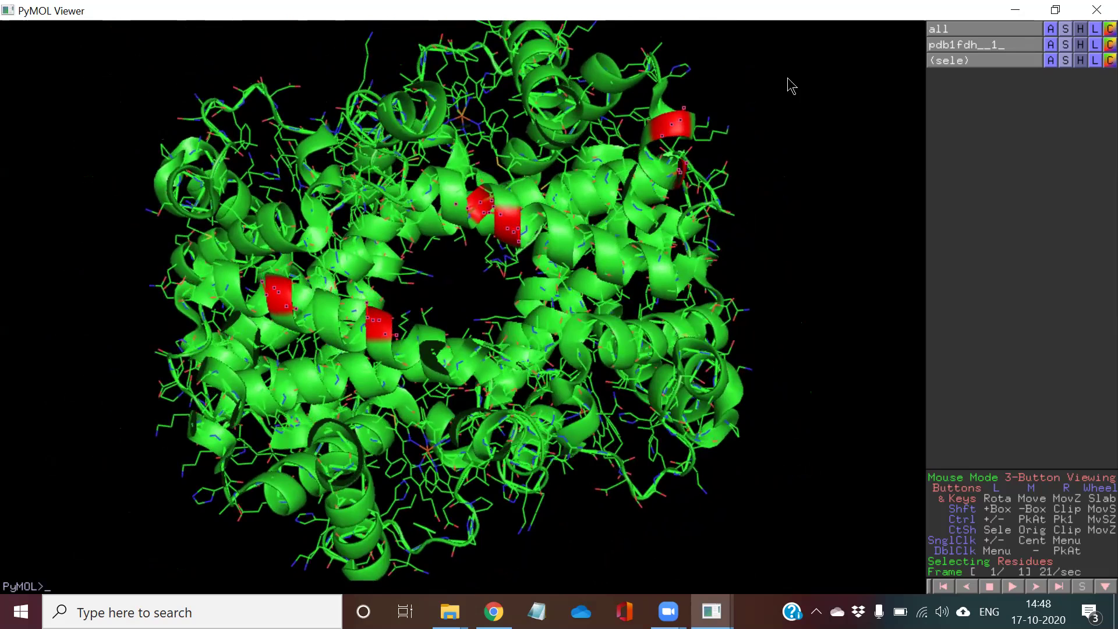
drag(715, 163, 721, 187)
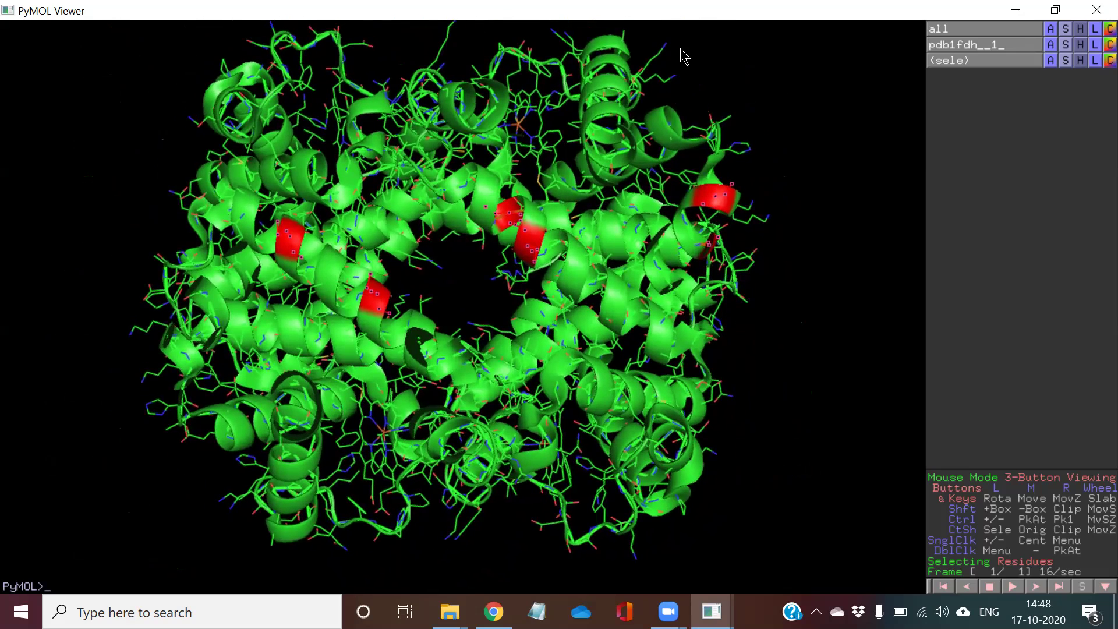